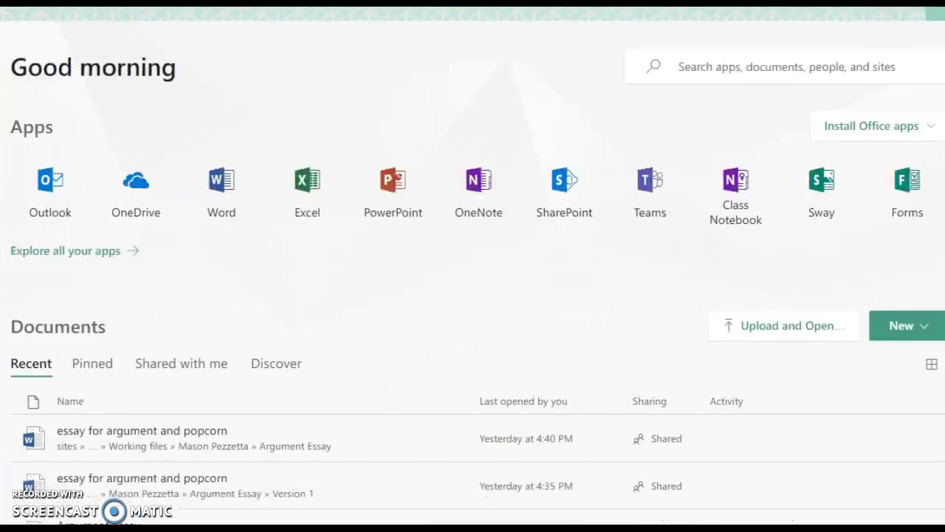
Open Microsoft Forms from the Office home page and create a new blank form
click(914, 196)
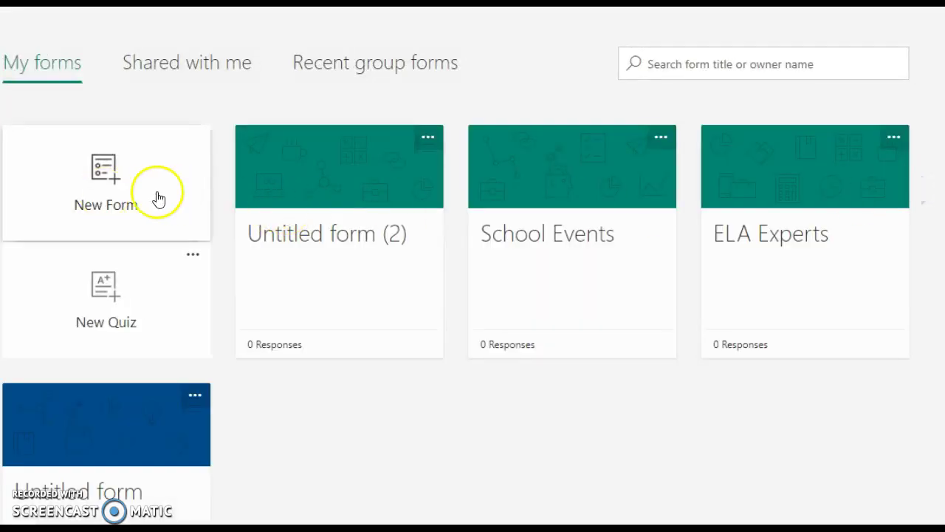
click(98, 196)
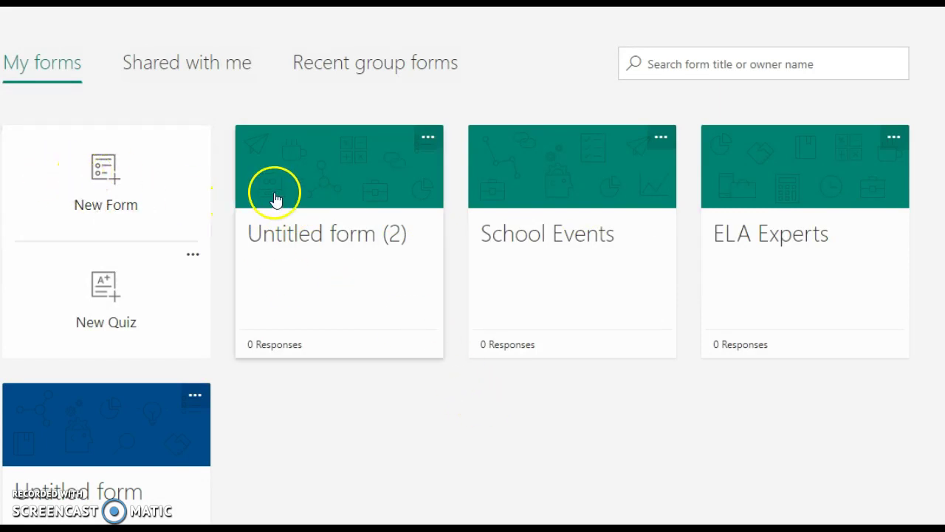
click(52, 186)
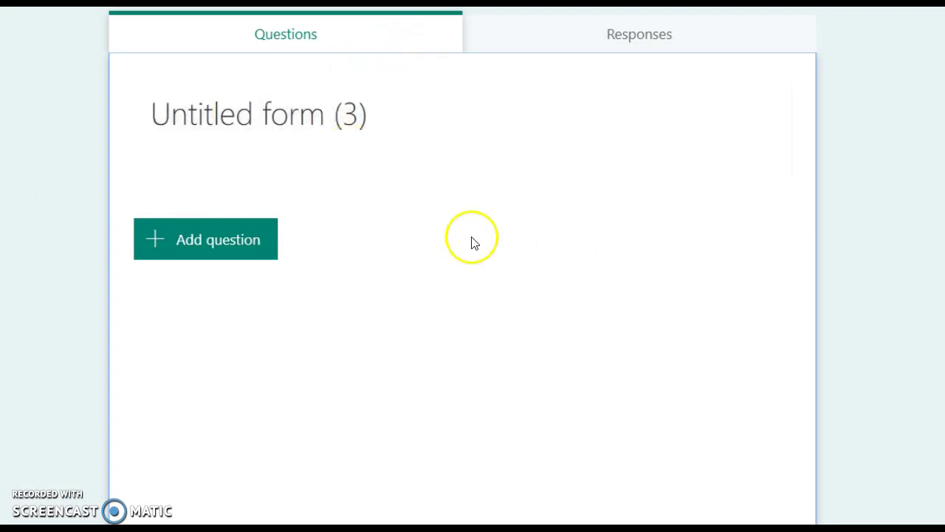
Title the form "Do you know how to make a form?"
click(286, 127)
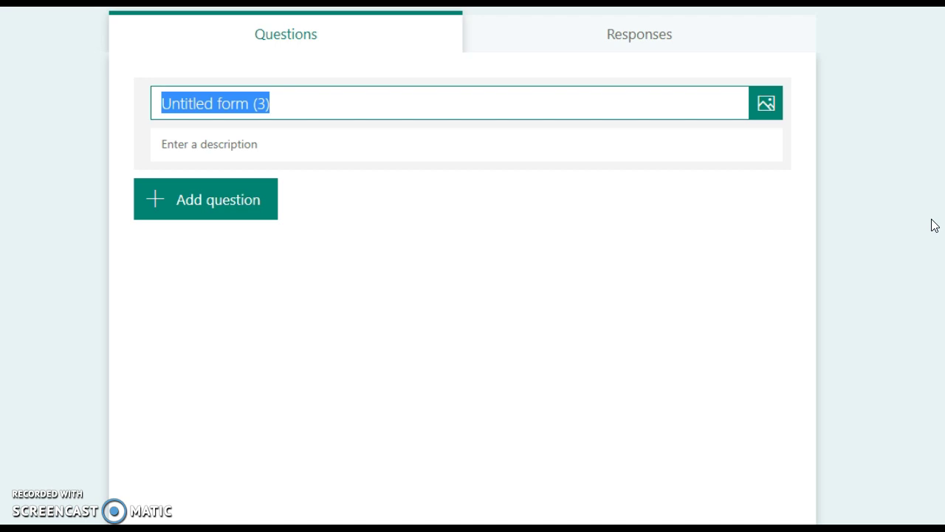
text(How)
key(BackSpace)
key(BackSpace)
key(BackSpace)
text(Do you know how to mak e)
key(BackSpace)
key(BackSpace)
text(e a form?)
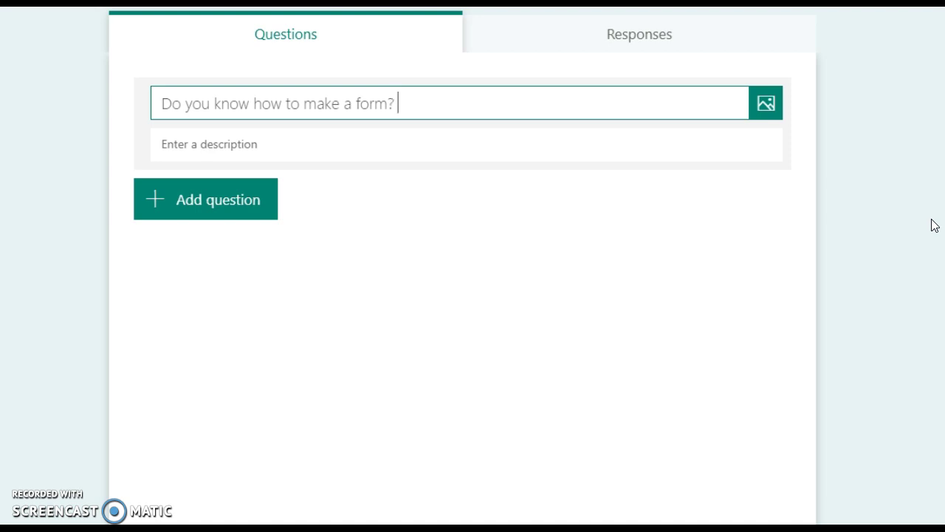
Add a Choice question with the text "Do you know how to make a form?"
click(217, 200)
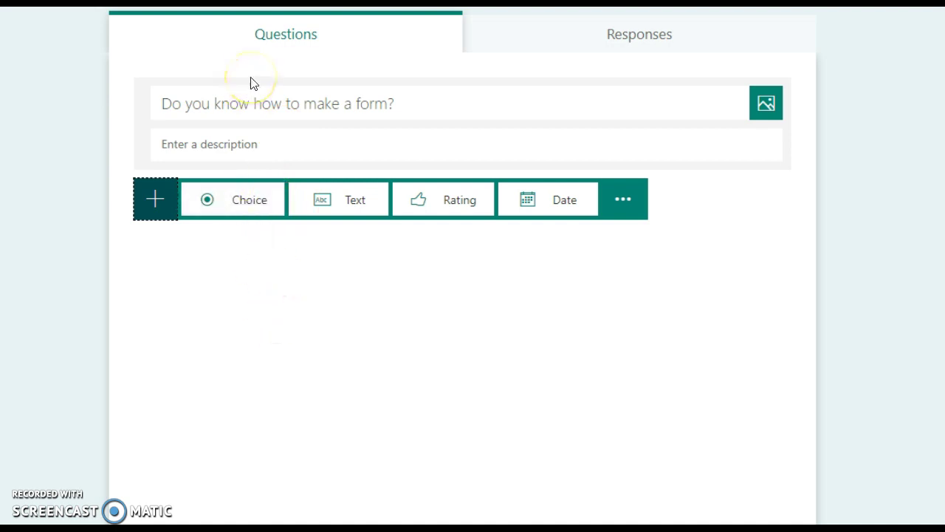
click(251, 212)
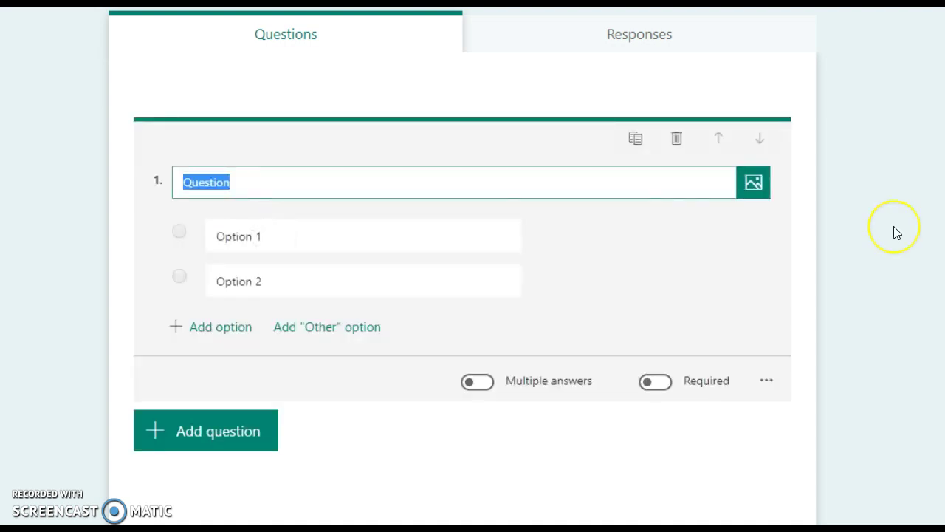
text(Do y)
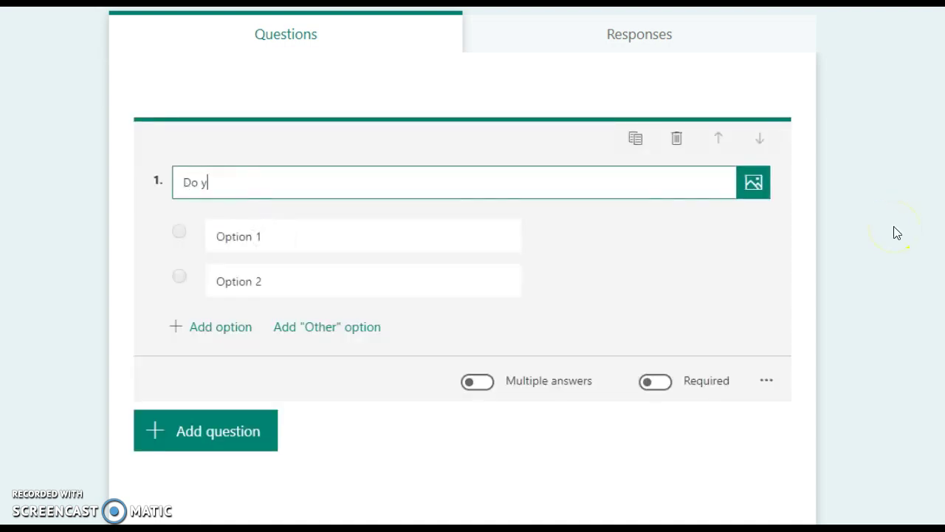
text(ou know how to make a form?)
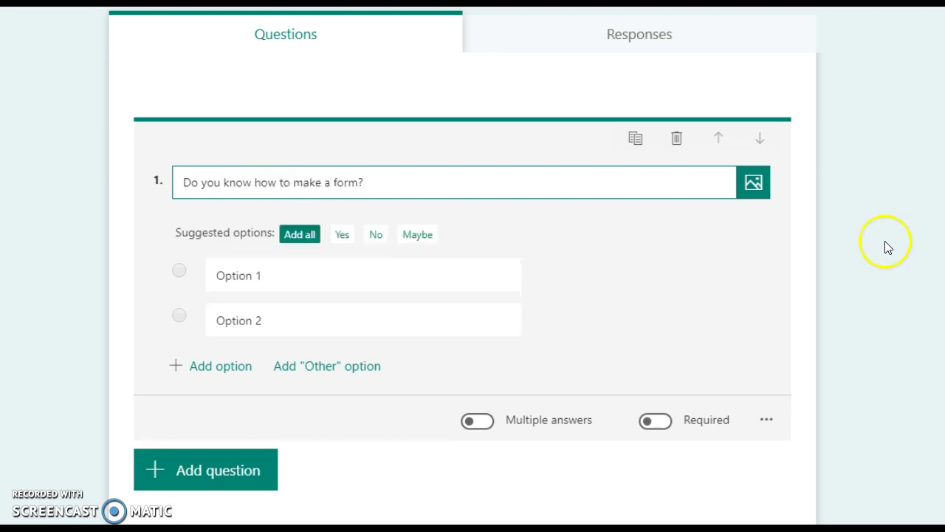
Fill the first question's answers with the suggested options Yes, No and Maybe
click(331, 273)
click(343, 235)
click(270, 334)
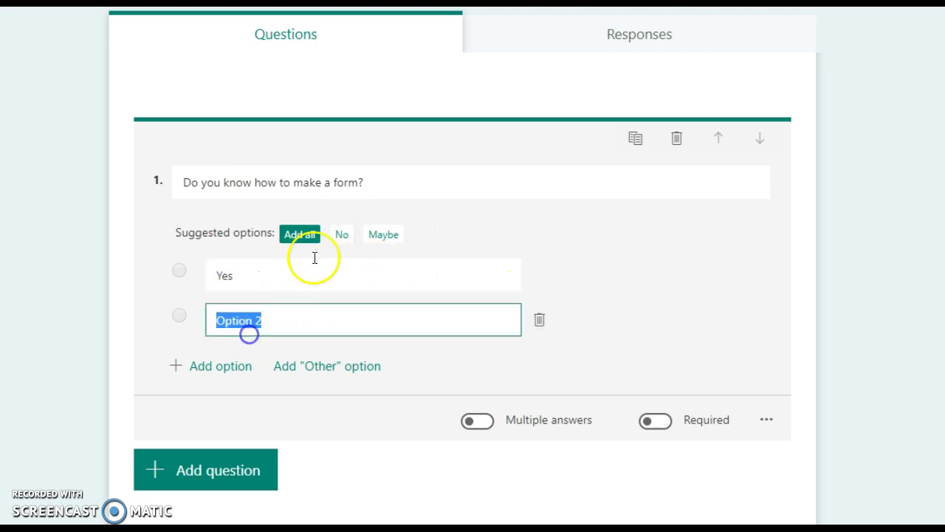
click(342, 234)
click(339, 244)
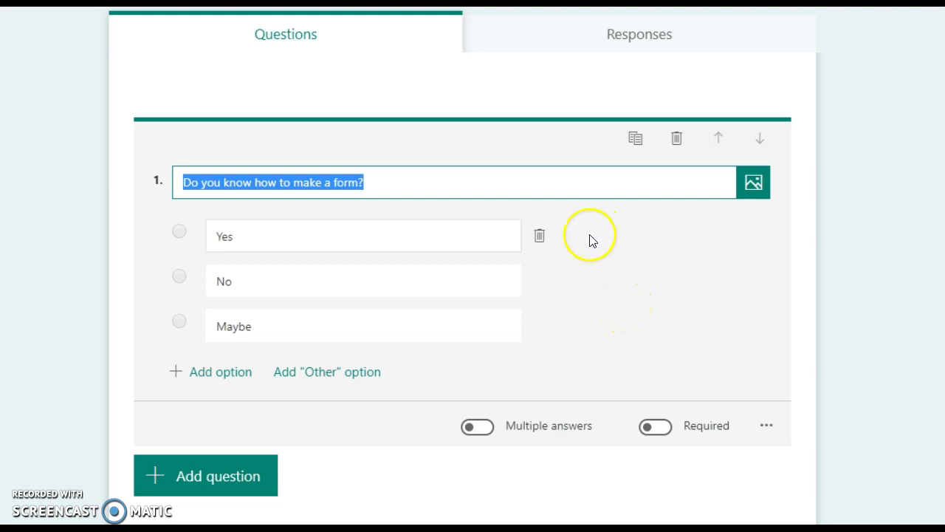
Add a second question of the Text type reading "Do you know how to make a form?"
click(230, 485)
click(359, 471)
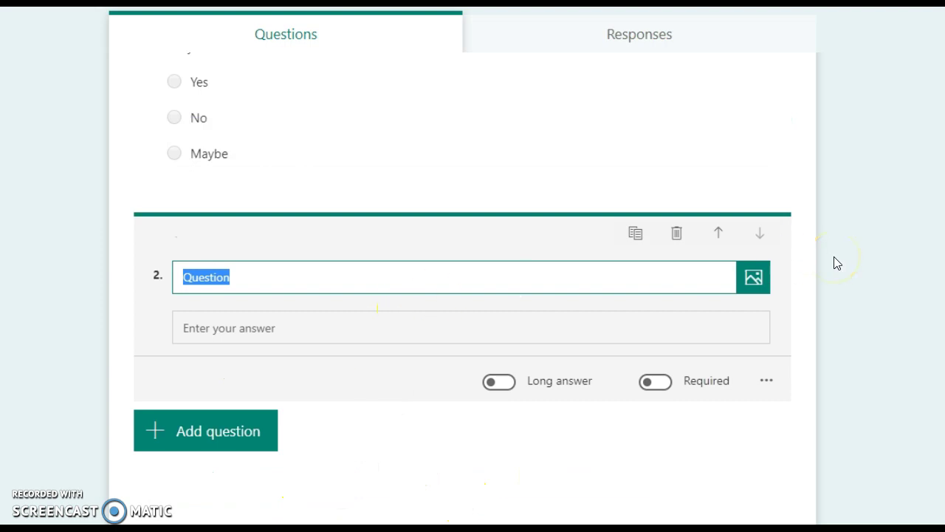
text(Do yo)
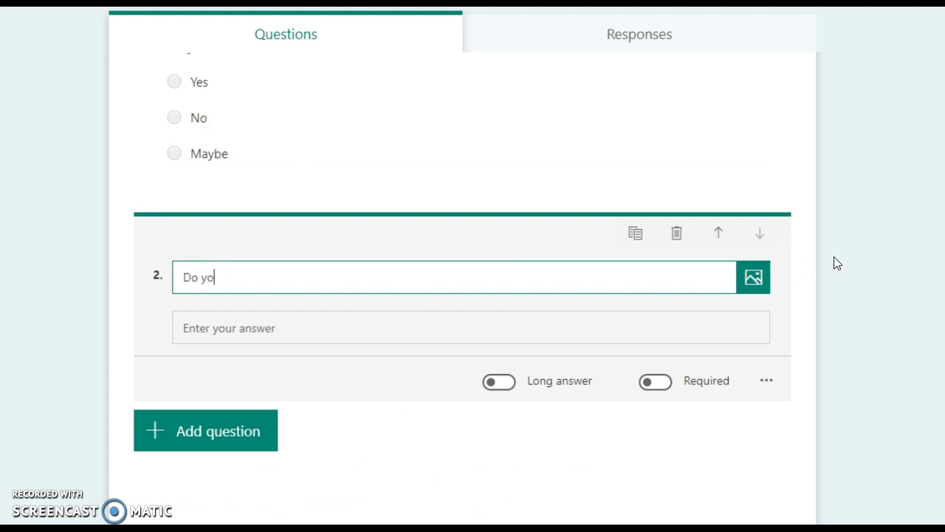
text(u know how to mak)
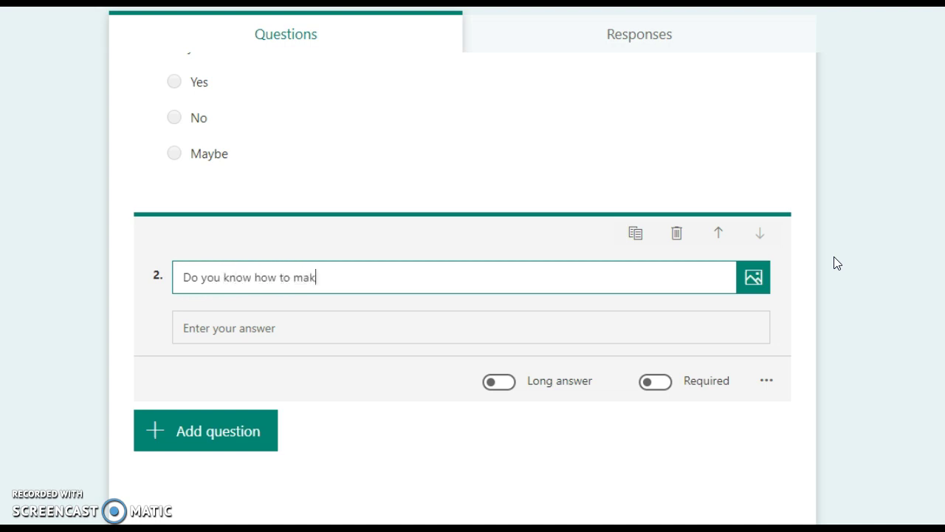
text(e a form?)
Add a third question of the Rating type reading "Do you know how to make a form?"
click(238, 446)
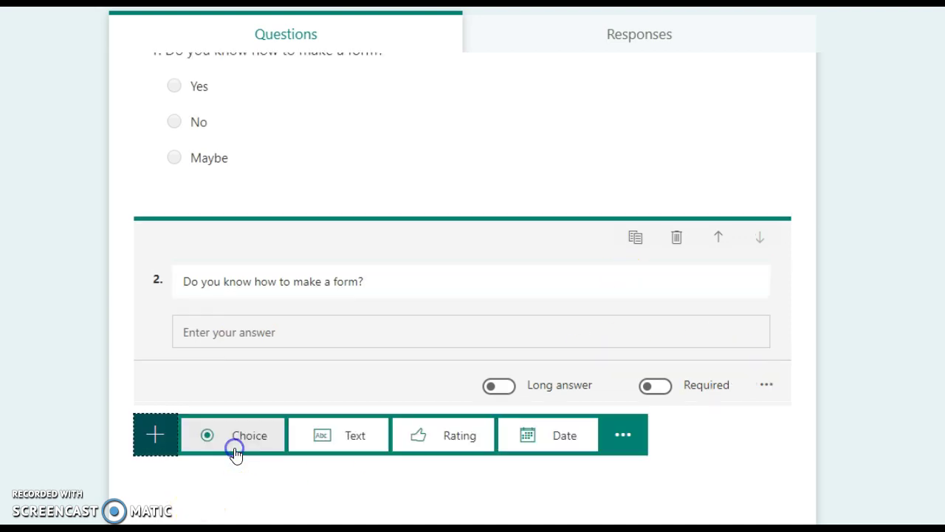
click(470, 437)
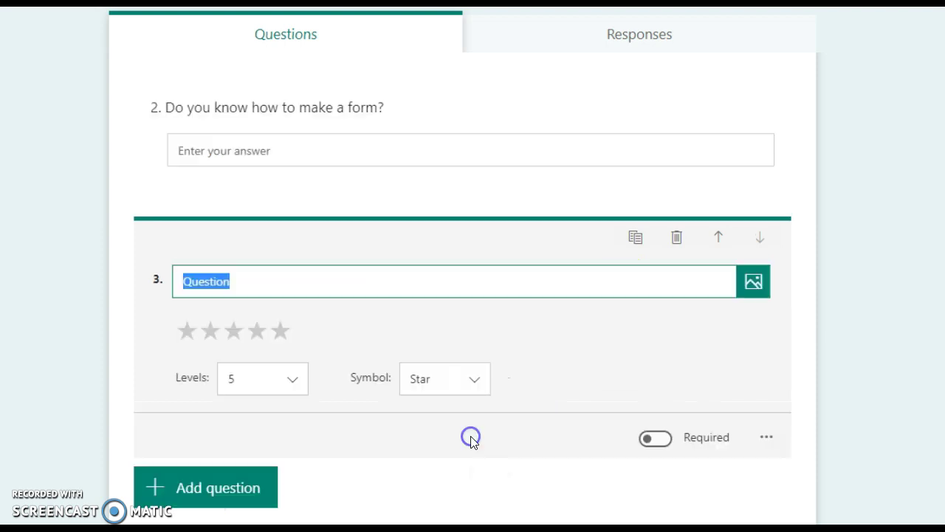
text(Do u)
key(BackSpace)
text(yu)
key(BackSpace)
text(ou know how to make a form?)
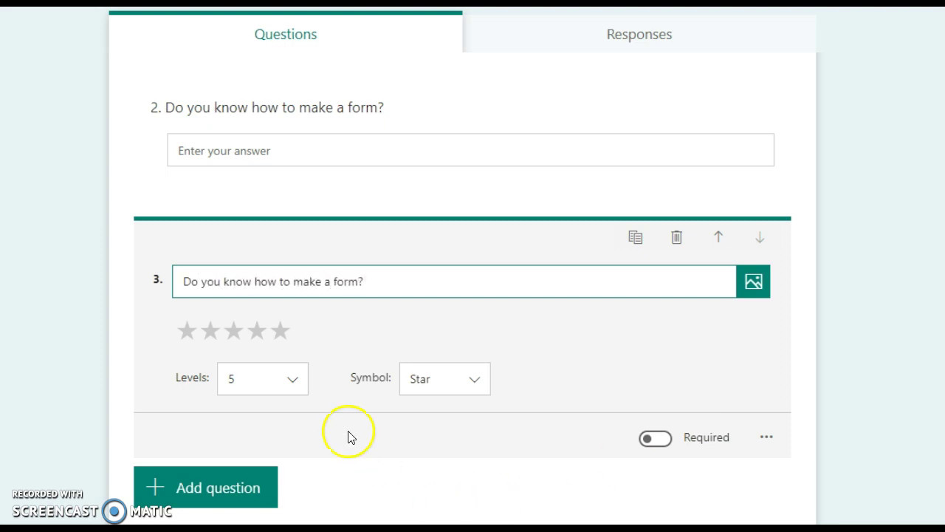
Change the rating question's symbol to Number and check the choices for its number of levels
click(456, 385)
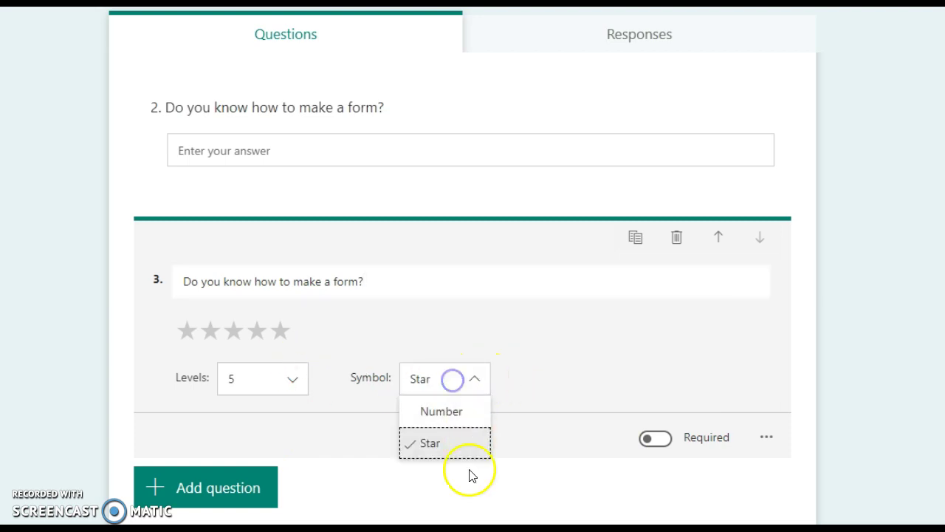
click(451, 414)
click(276, 388)
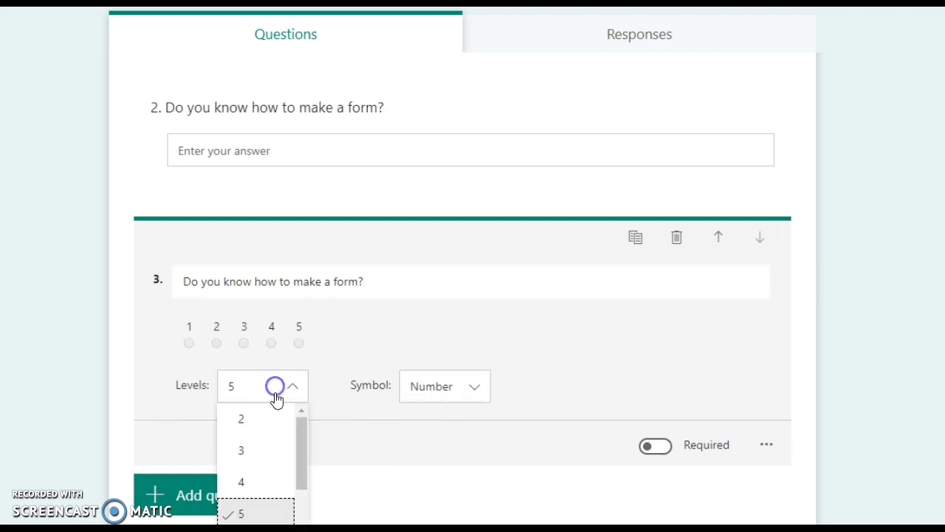
click(431, 490)
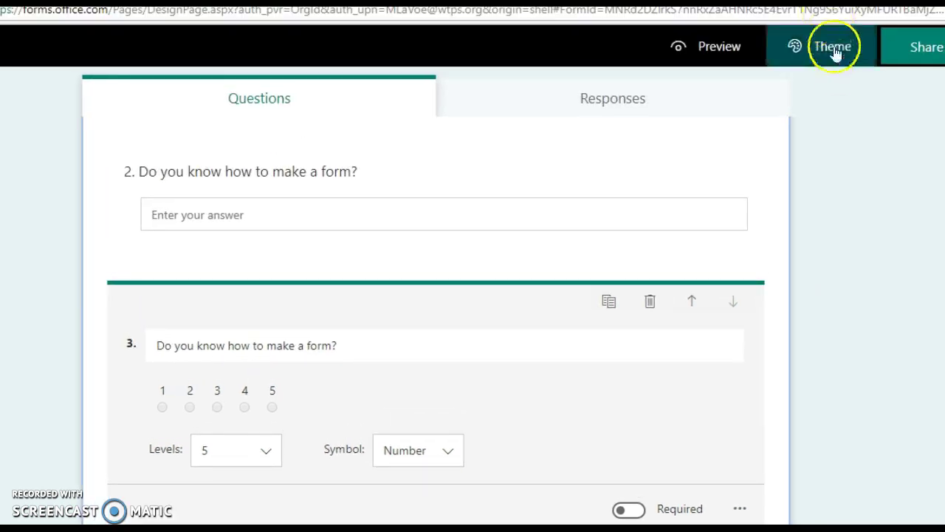
View the available themes and preview the form as respondents see it, returning to the question editor
click(843, 10)
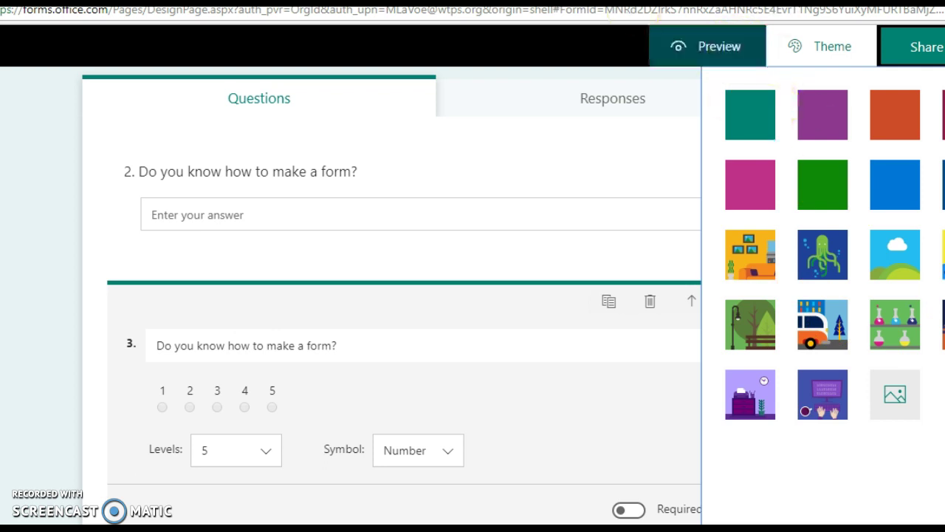
click(703, 47)
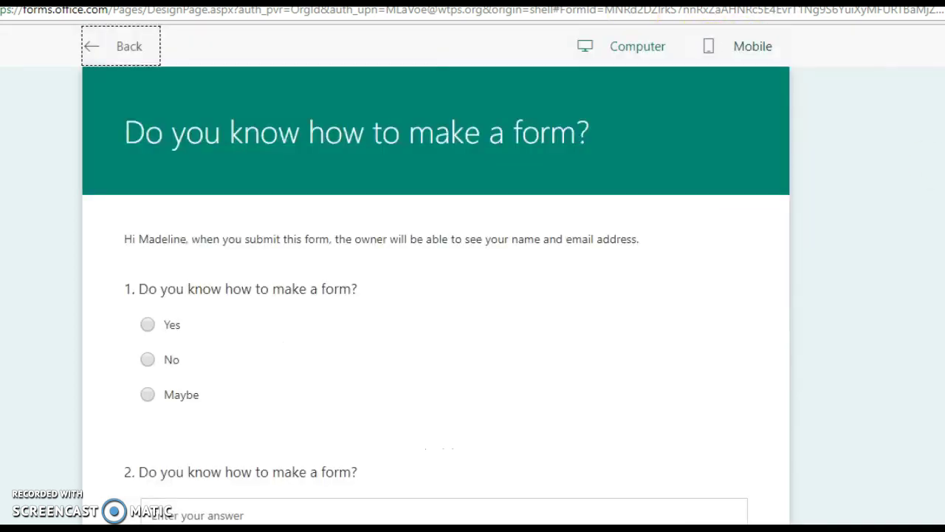
click(138, 38)
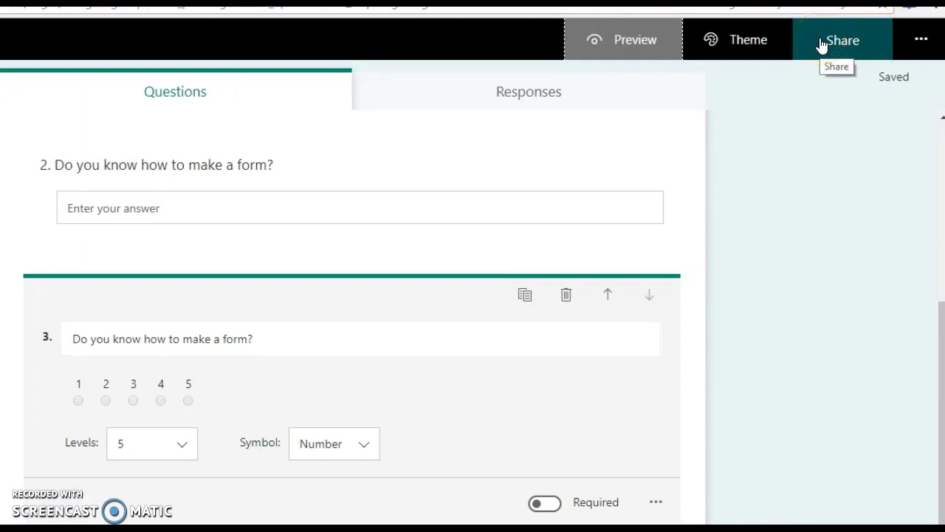
Check who can respond in the sharing options and copy the form's response link for people in the organization
click(856, 48)
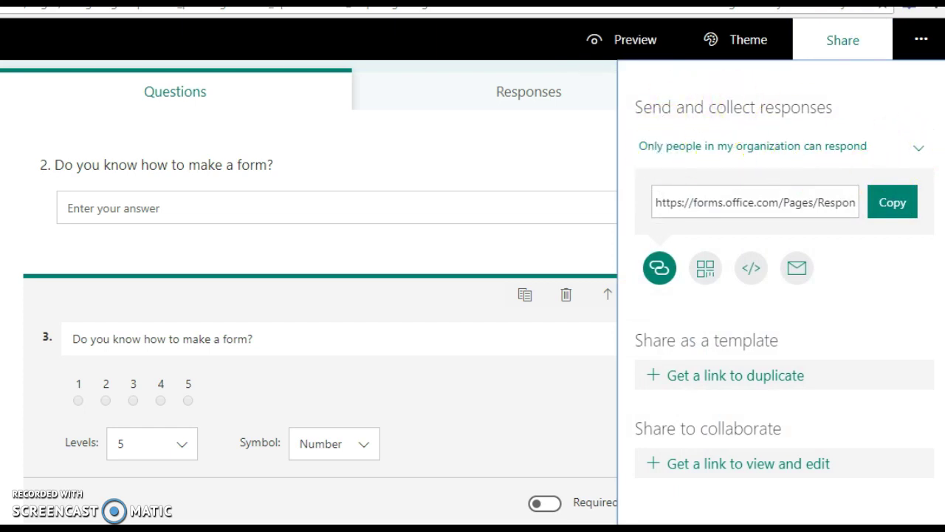
click(922, 150)
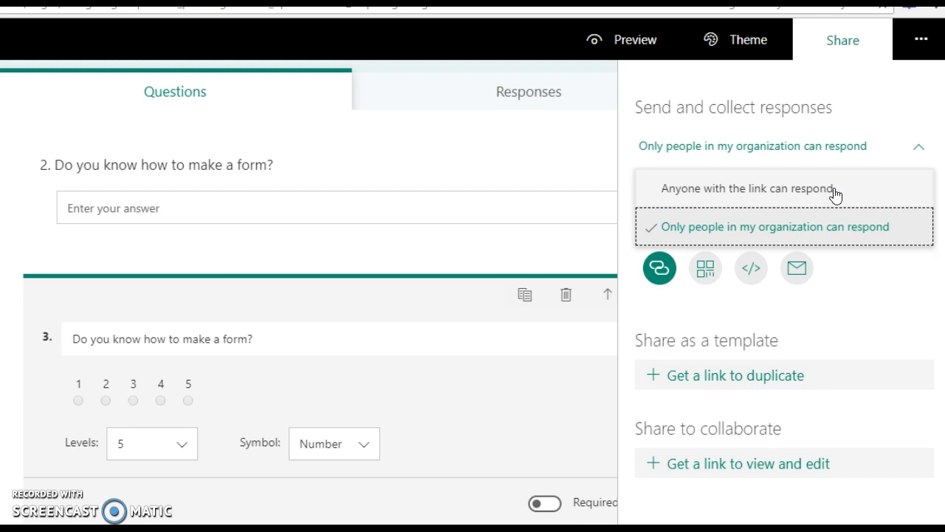
click(850, 310)
click(660, 202)
click(898, 201)
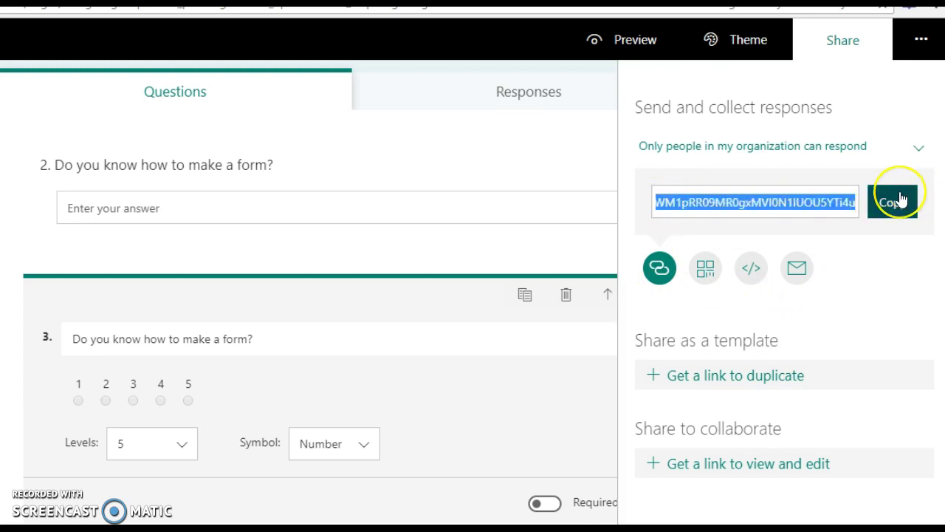